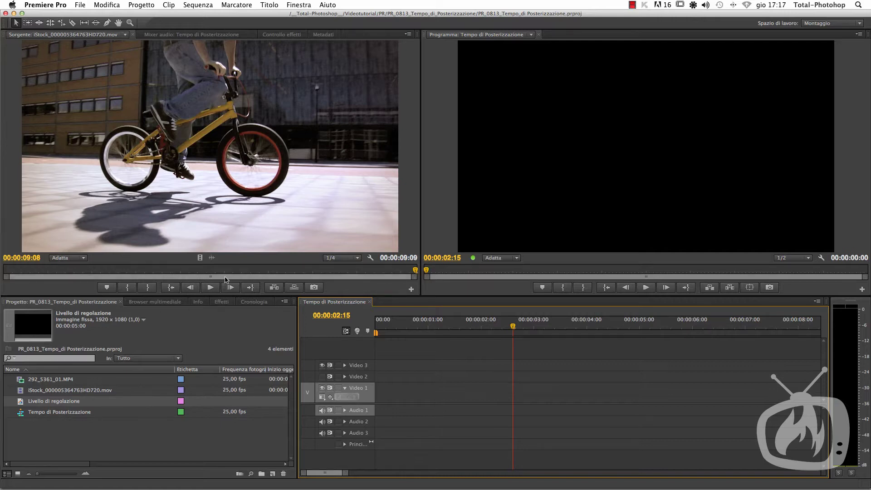
Scrub and play the BMX clip in the Source monitor, then drag it onto Video 1
click(122, 269)
mouse_move(122, 269)
mouse_down()
mouse_move(203, 270)
mouse_move(145, 272)
mouse_up()
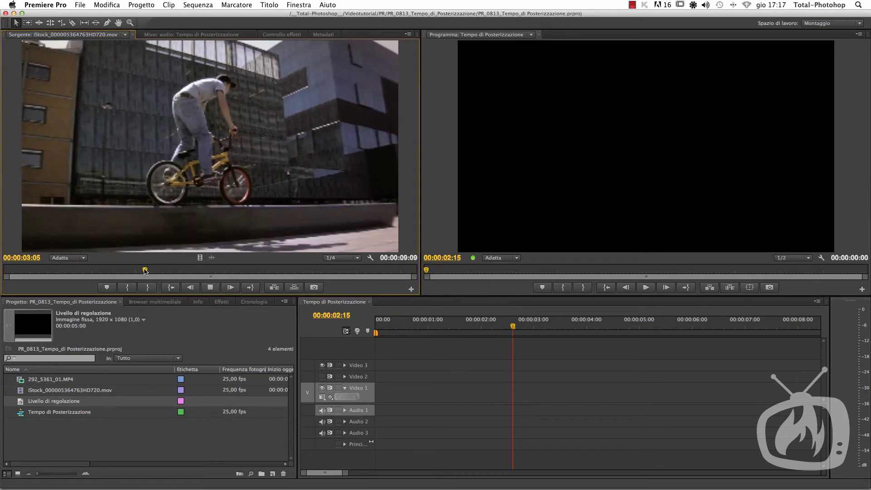
key(space)
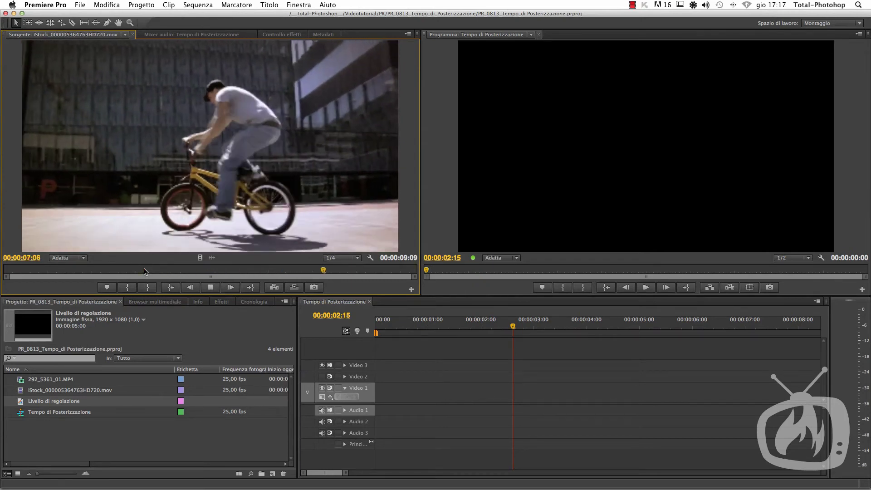
key(space)
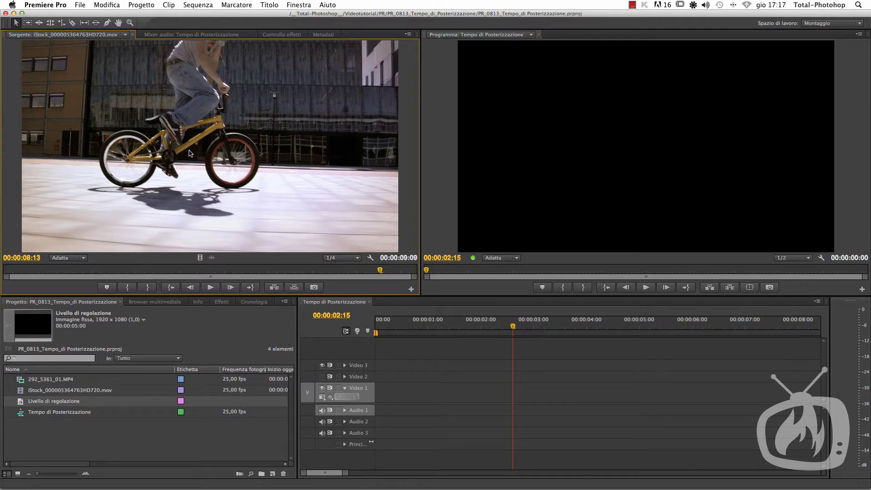
drag(190, 153, 360, 391)
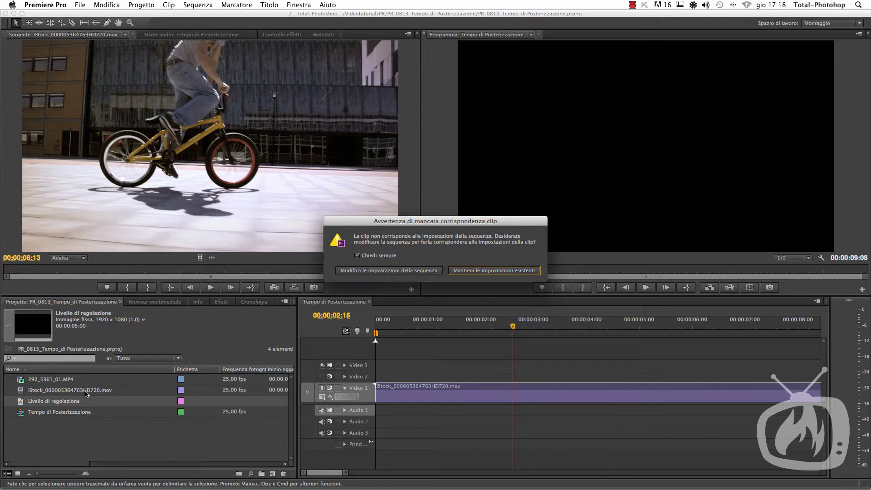
Change the sequence settings to match the BMX clip, fit the timeline to view, and scrub through it
click(394, 274)
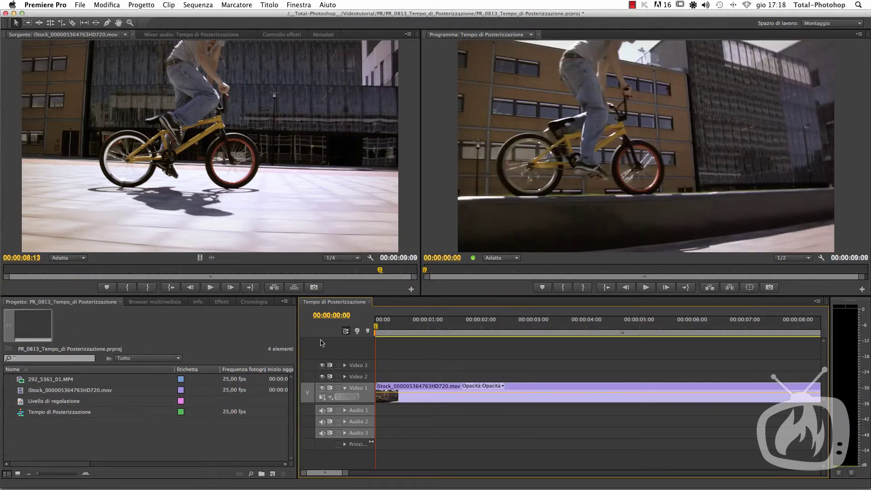
click(105, 393)
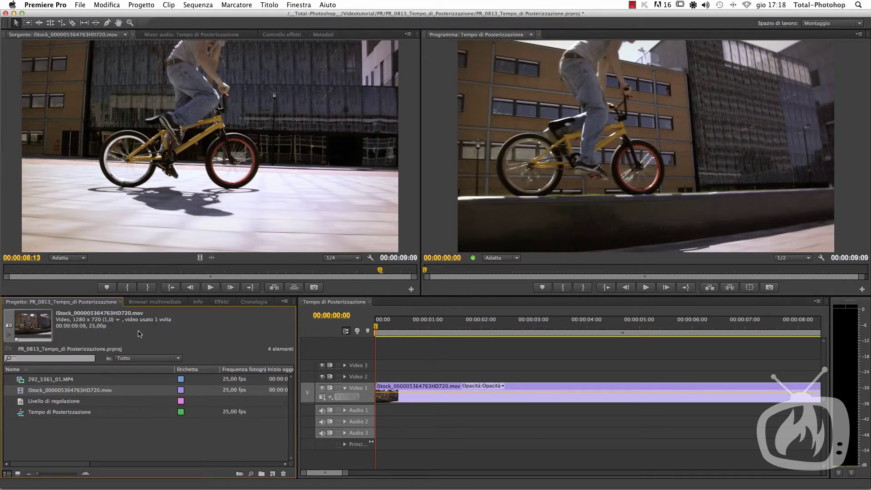
click(320, 305)
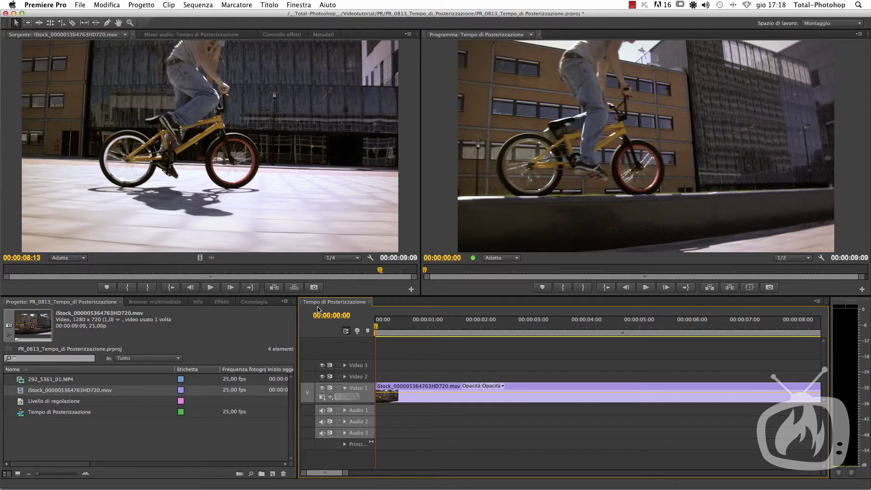
key(backslash)
key(backslash)
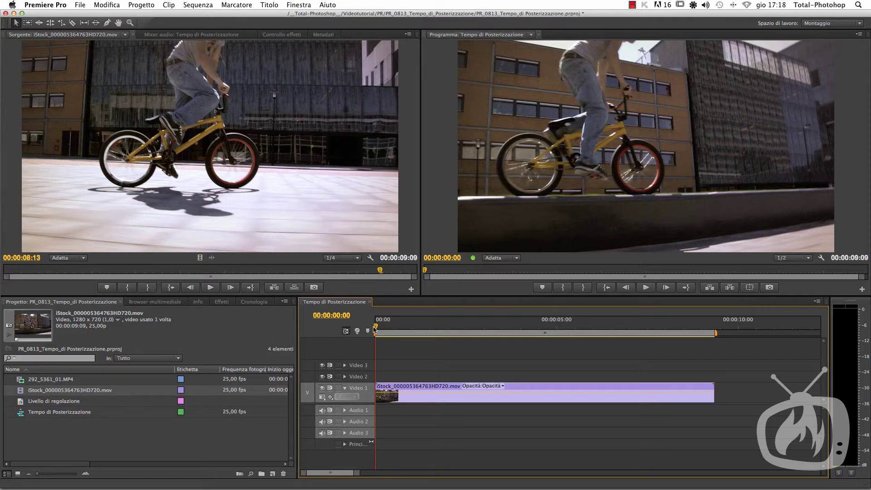
click(388, 327)
mouse_move(388, 327)
mouse_down()
mouse_move(434, 341)
mouse_move(383, 342)
mouse_up()
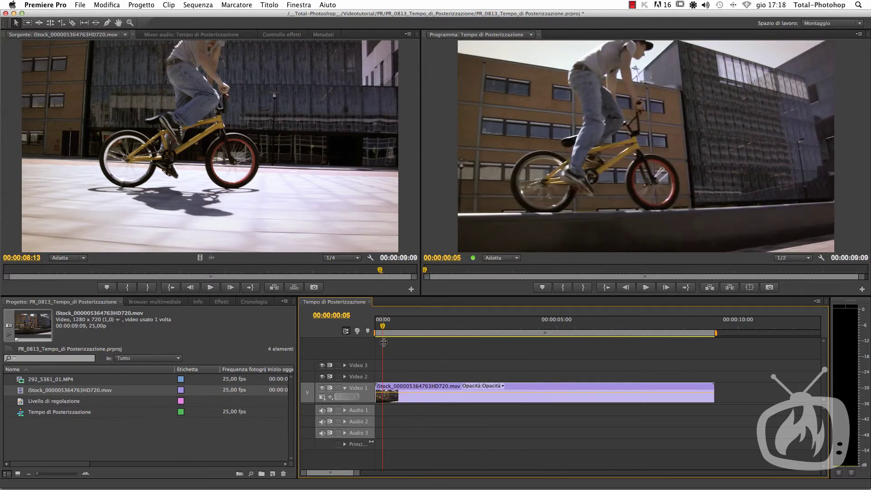
Search the Effects panel for 'poster' and drag Tempo di posterizzazione onto the BMX clip
click(220, 303)
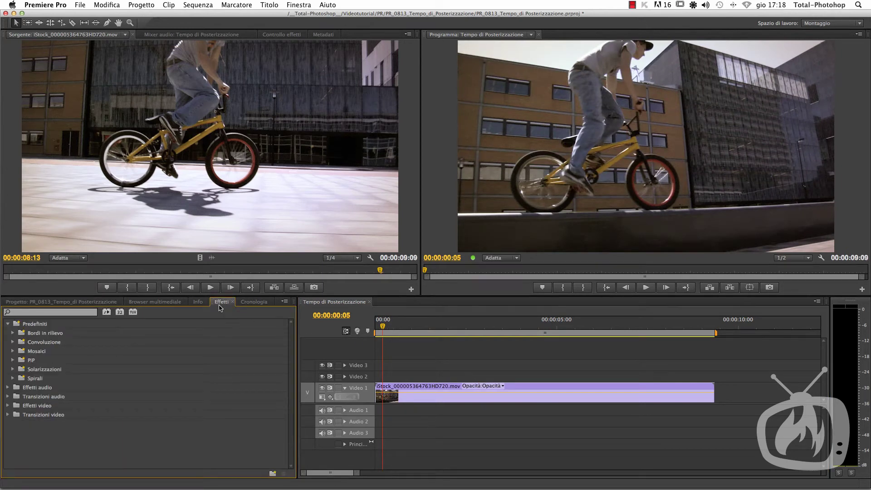
click(32, 313)
text(poster)
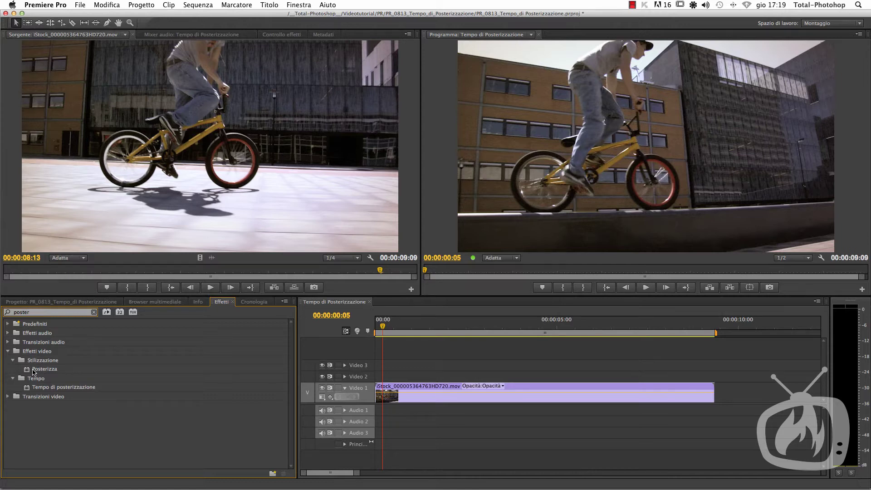
click(40, 389)
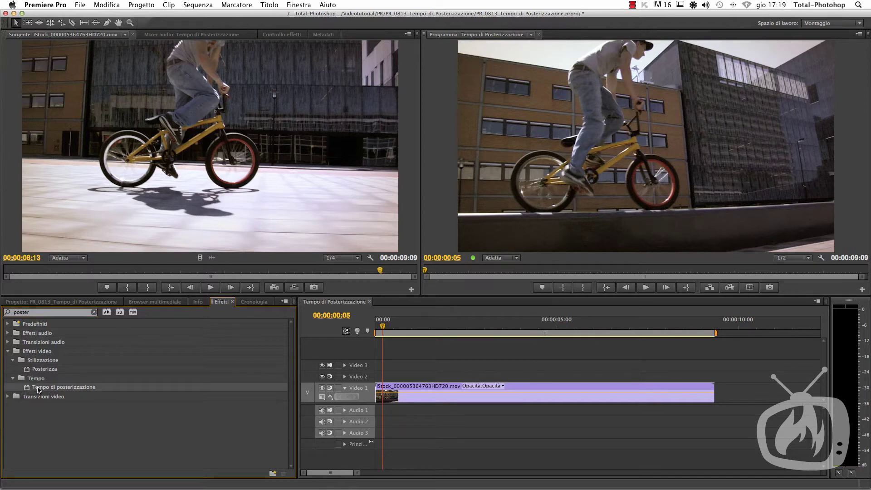
drag(26, 391, 447, 399)
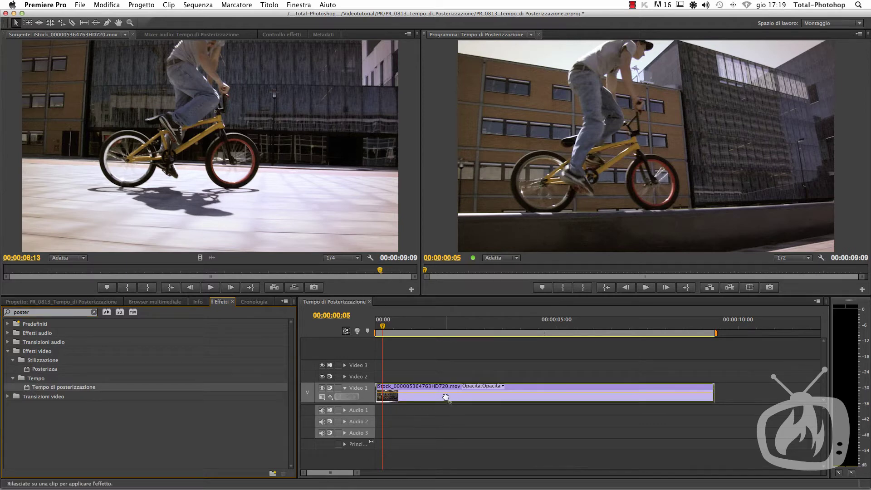
Expand Tempo di posterizzazione in Effect Controls, preview the sequence, and select the 24.0 frame rate value
click(282, 34)
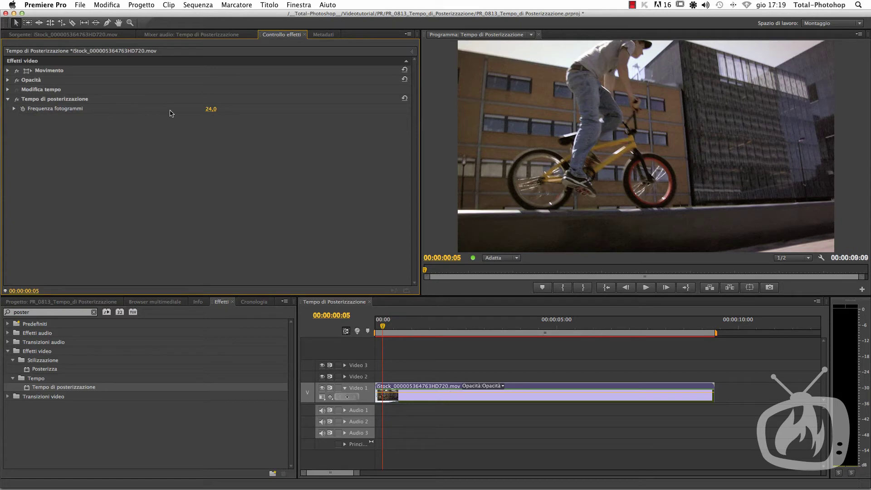
click(14, 109)
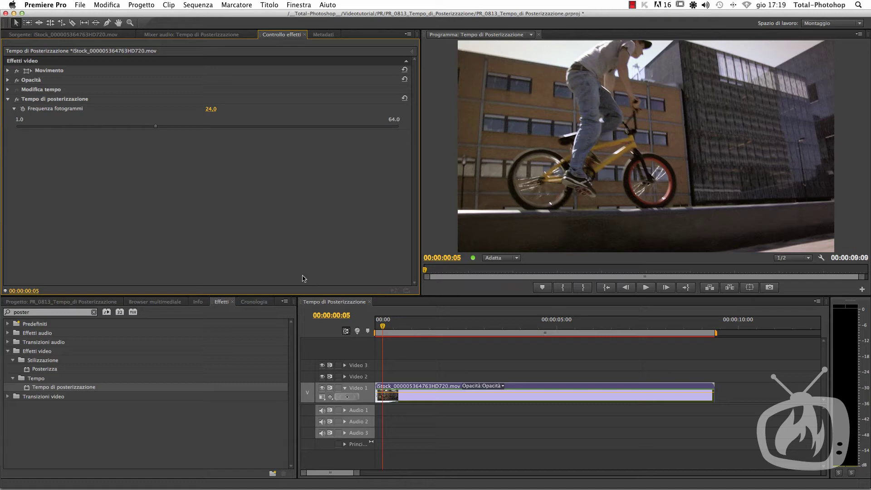
click(374, 327)
key(space)
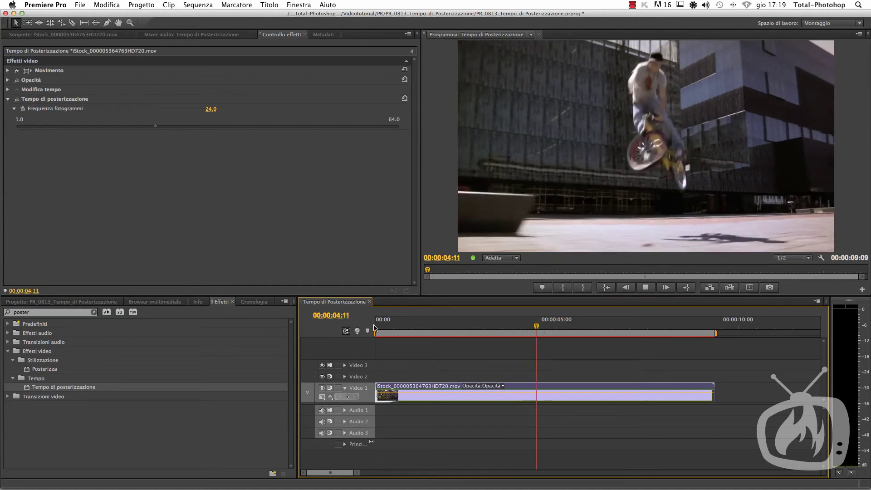
key(space)
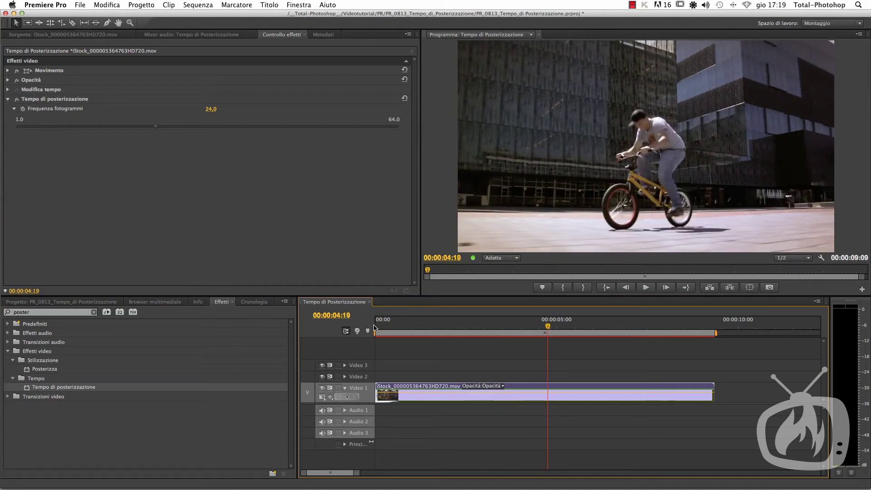
click(211, 109)
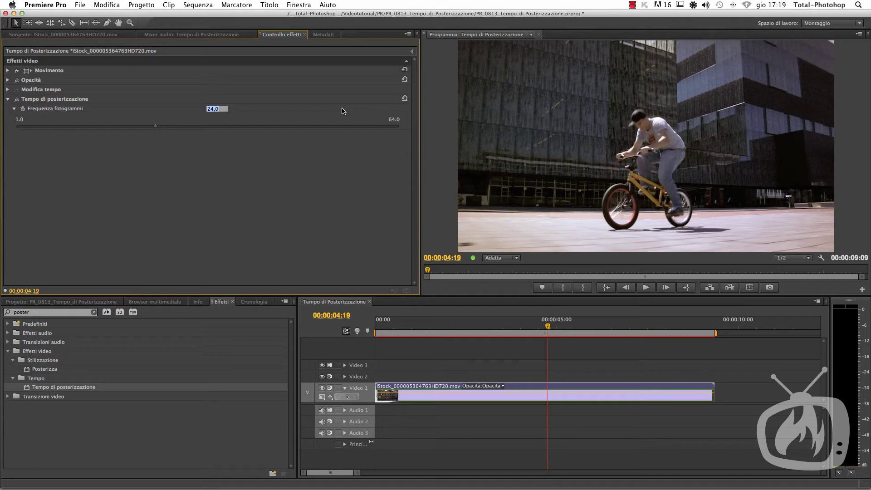
Set Frequenza fotogrammi to 8 and play the sequence back from 00:00
text(8)
key(Return)
drag(463, 330, 359, 325)
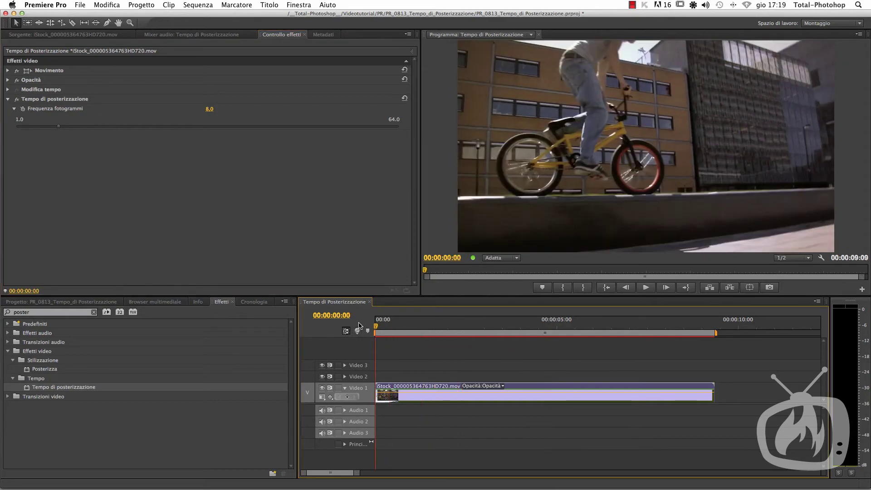
key(space)
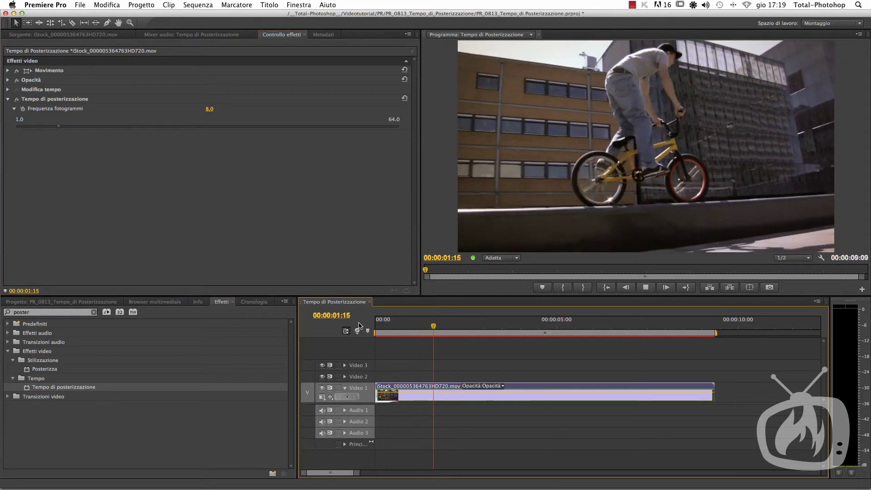
key(space)
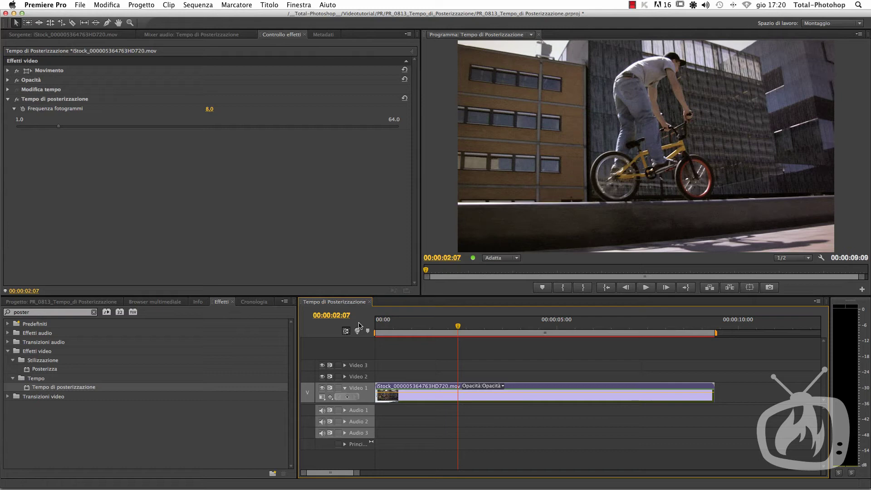
Change the Frequenza fotogrammi value to 4
click(210, 110)
text(4)
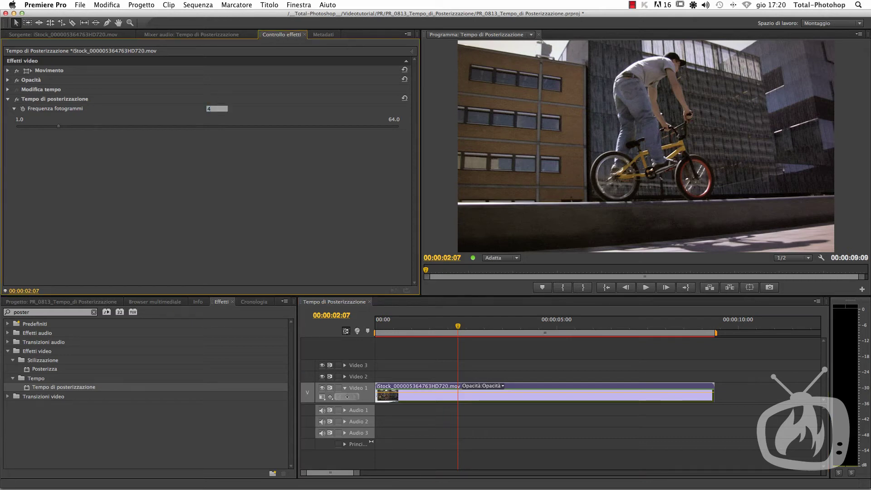
key(Return)
Play the sequence from the beginning to preview the 4 fps look, then return to 00:00
click(340, 303)
key(Home)
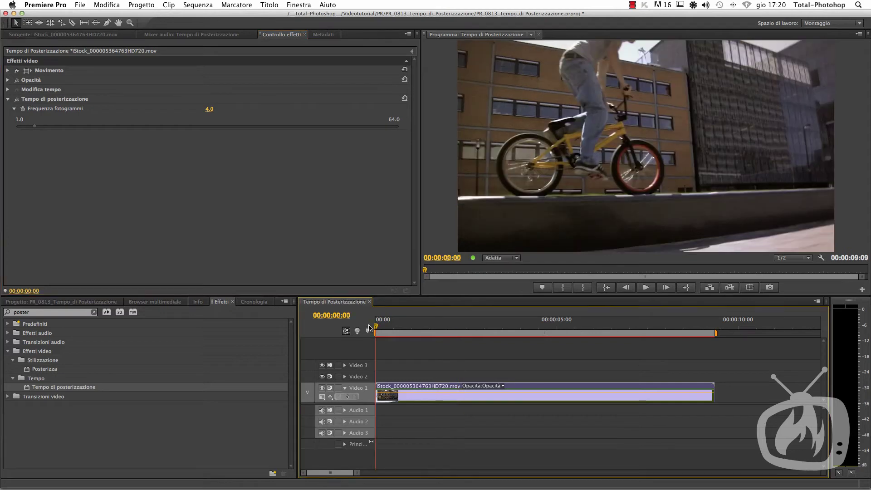
key(space)
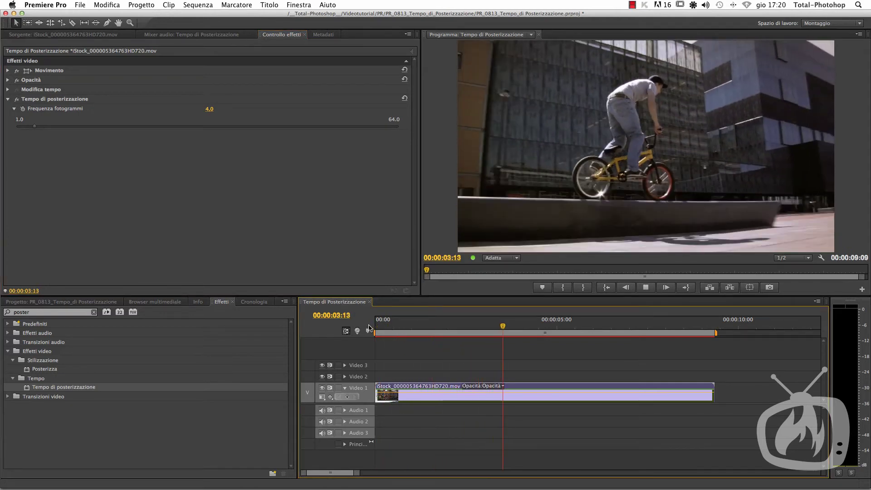
key(space)
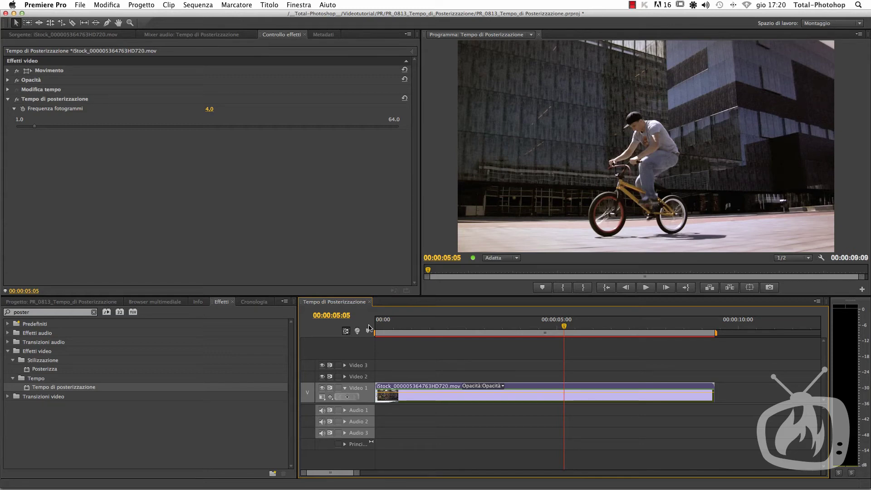
drag(393, 325, 352, 324)
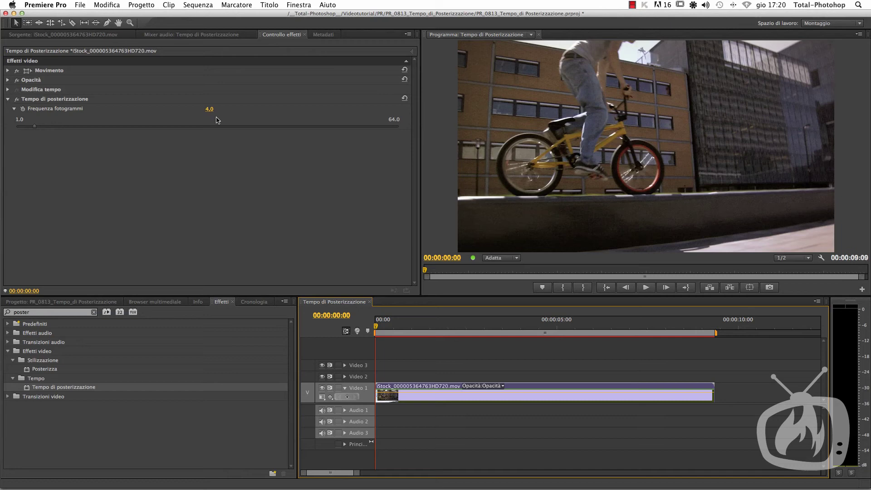
key(Right)
key(Right)
key(Right)
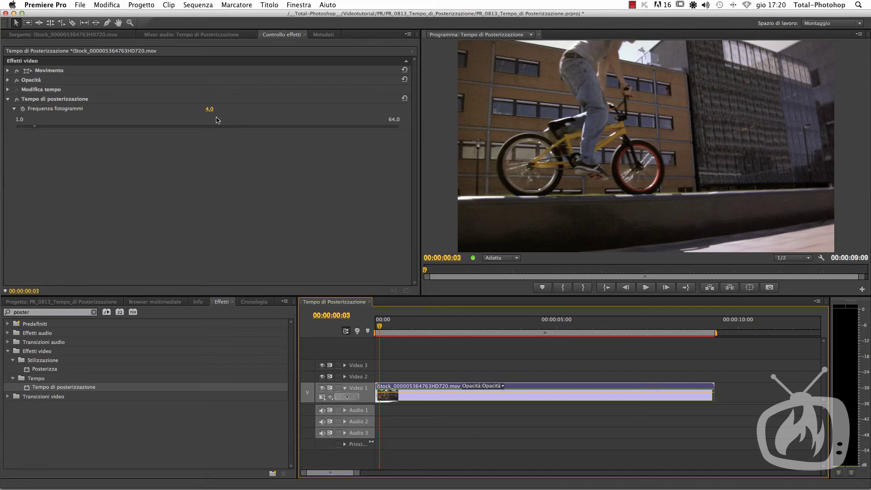
key(Right)
key(Right)
key(Right)
key(Right)
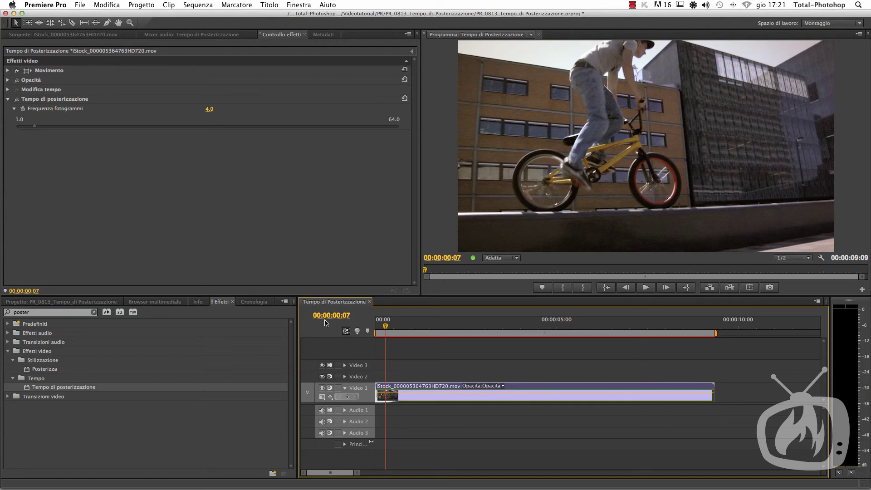
key(Left)
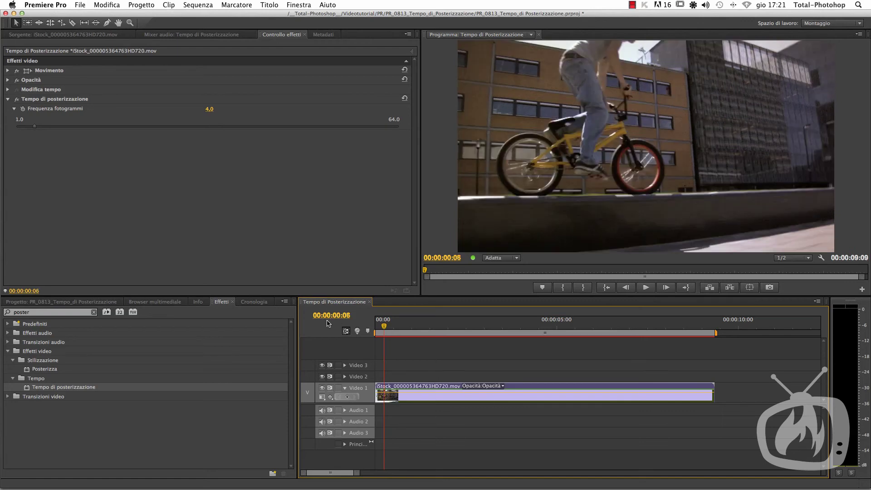
key(Left)
key(Left)
key(Right)
key(Right)
key(Right)
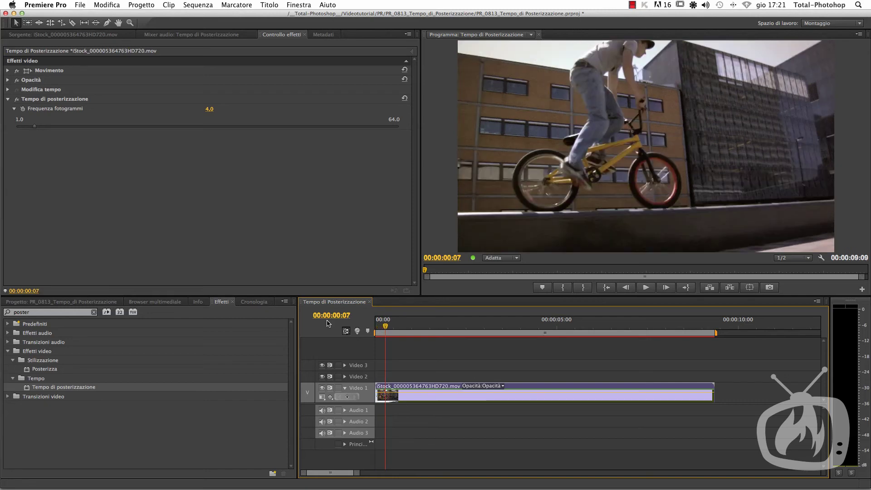
key(Right)
key(Right)
key(Right)
key(Right)
key(Right)
key(Right)
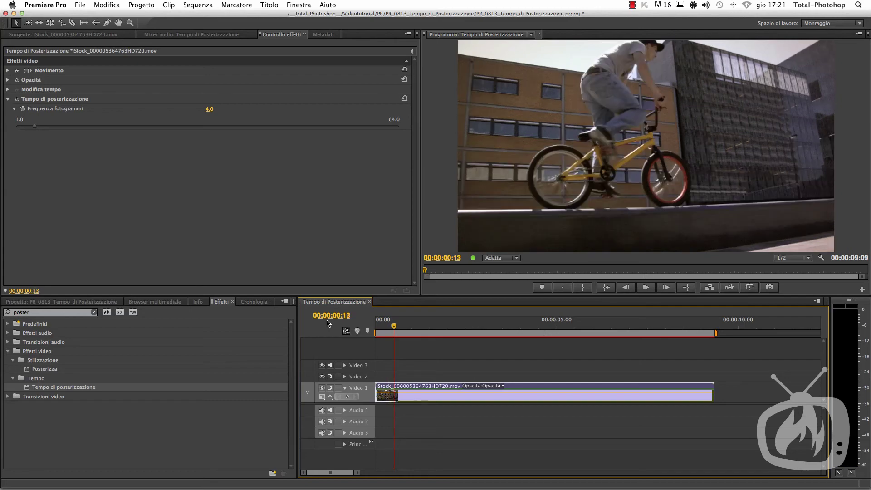
key(space)
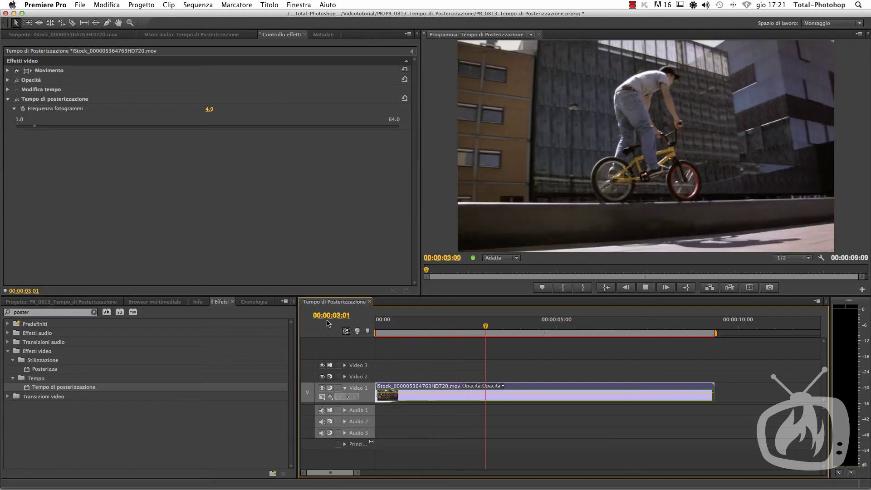
key(space)
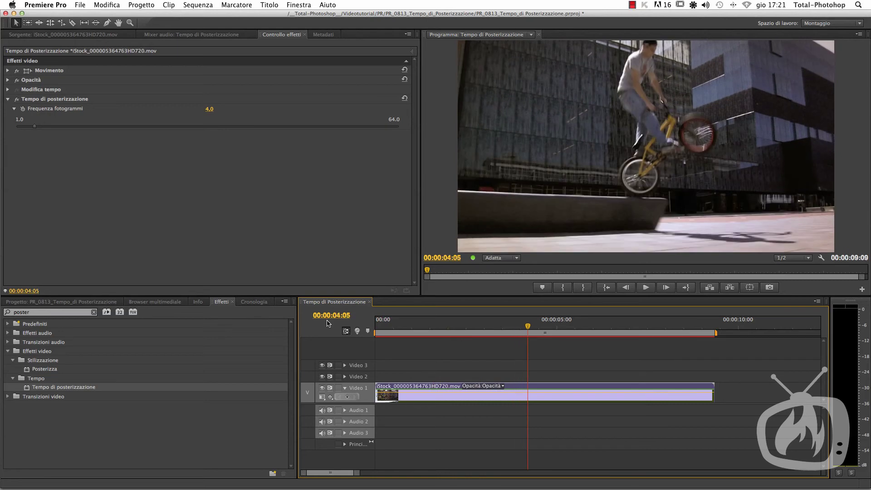